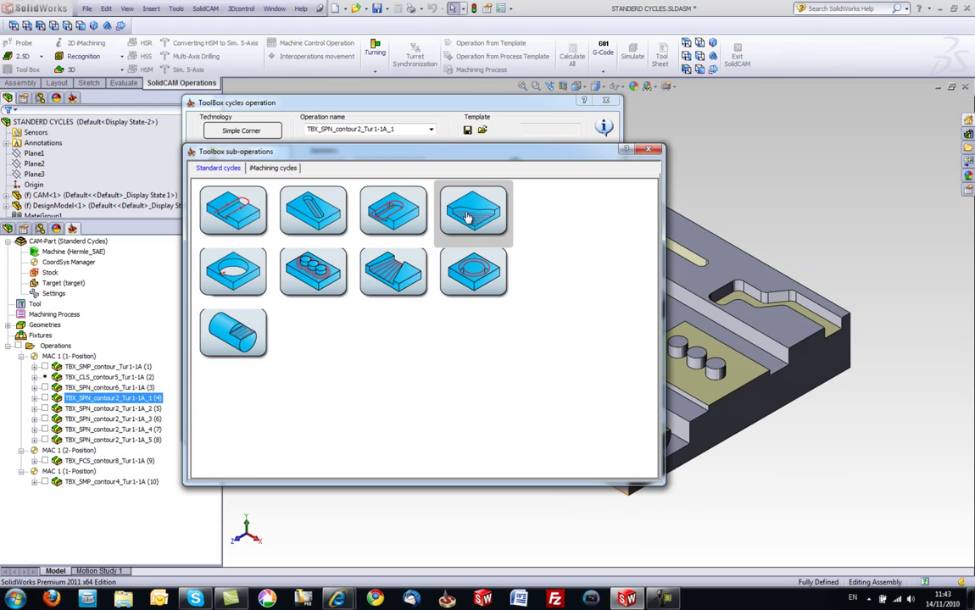
# Step: Choose the Simple Corner cycle and define contour7 from the corner wall's top edge
pyautogui.click(467, 218)
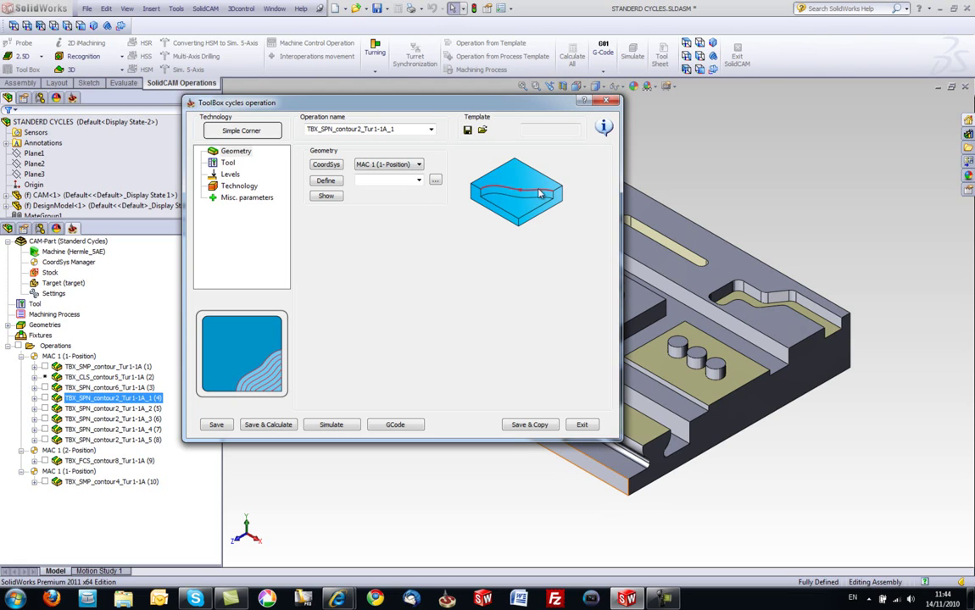
pyautogui.click(327, 181)
pyautogui.scroll(-2, 534, 274)
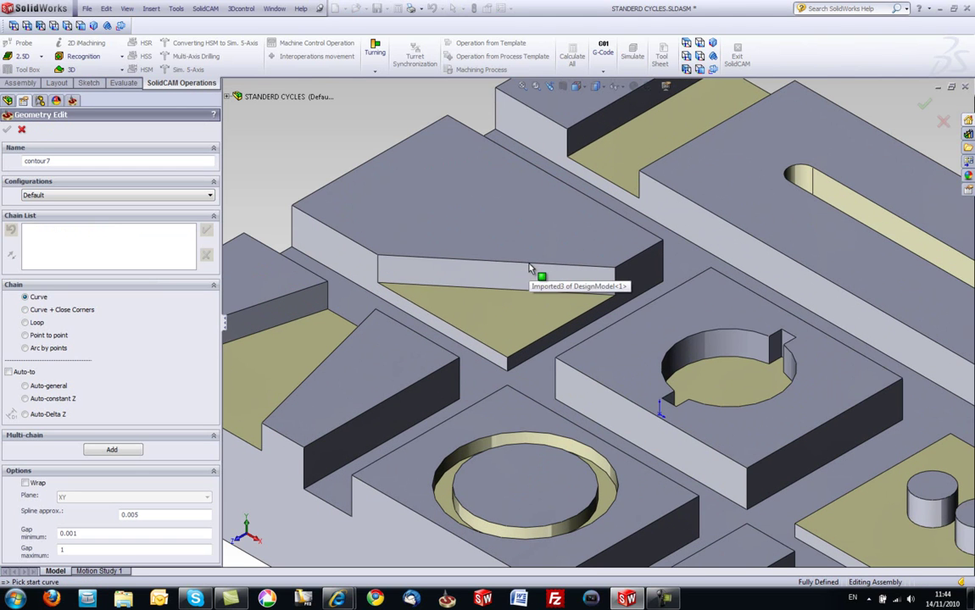
pyautogui.click(551, 264)
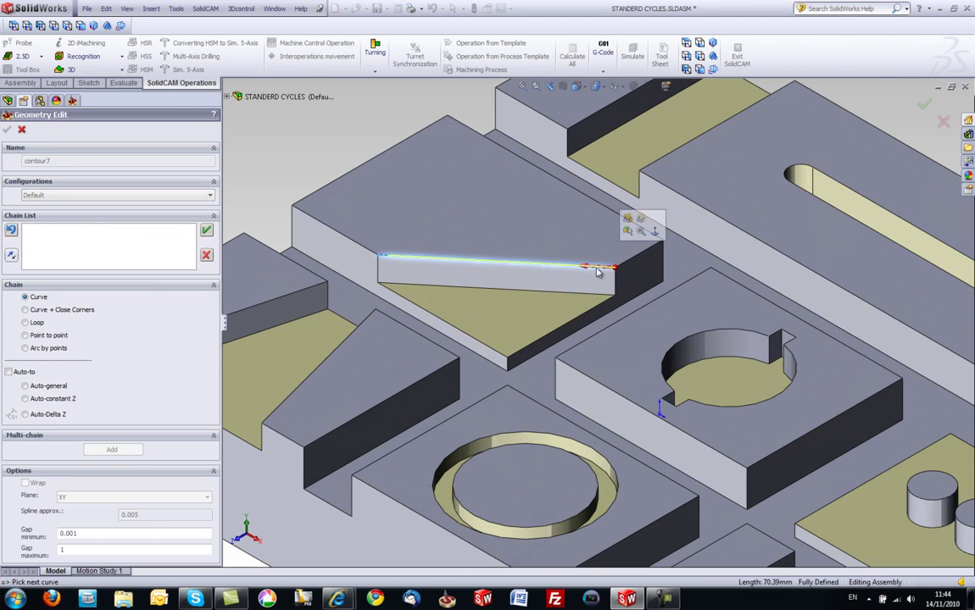
pyautogui.click(206, 230)
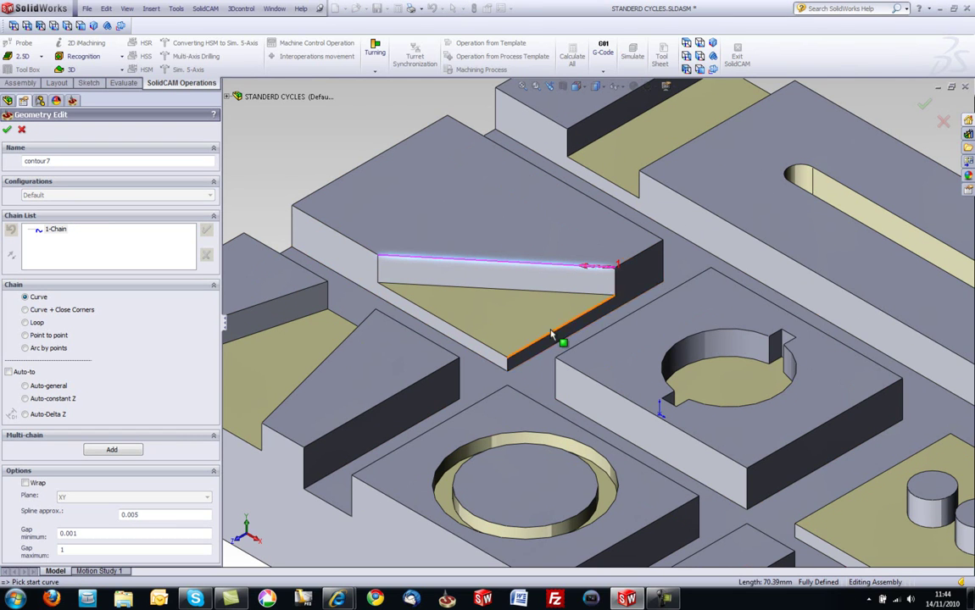
pyautogui.click(9, 127)
# Step: Review the 10 mm end mill and take the profile depth from the triangular floor face
pyautogui.click(229, 162)
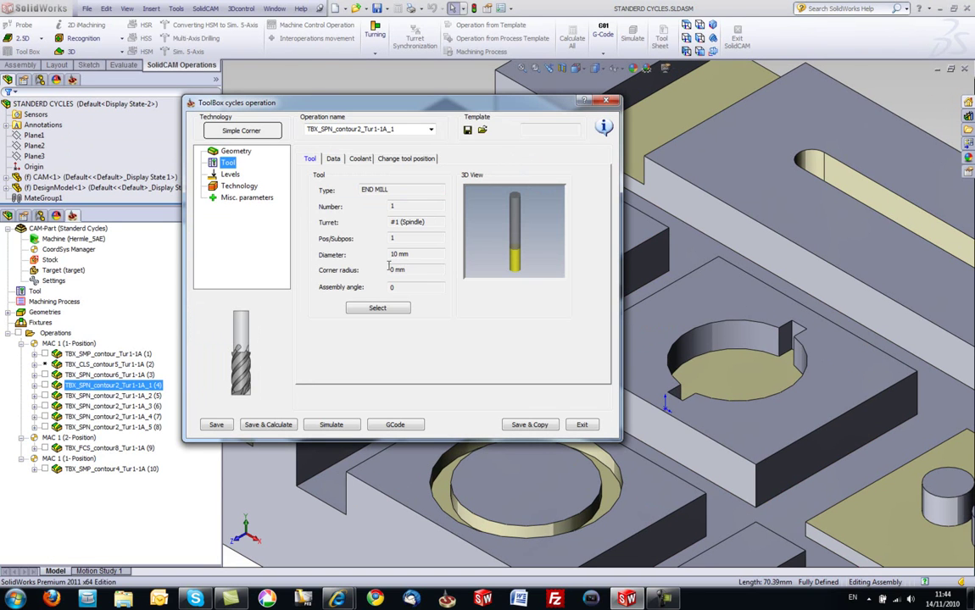
pyautogui.click(232, 174)
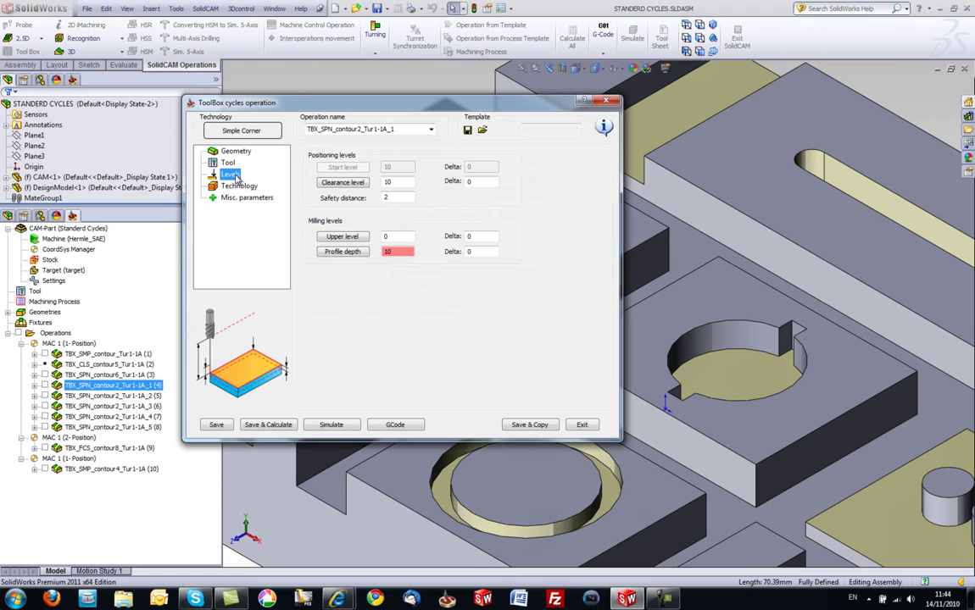
pyautogui.click(343, 252)
pyautogui.click(434, 296)
pyautogui.click(7, 244)
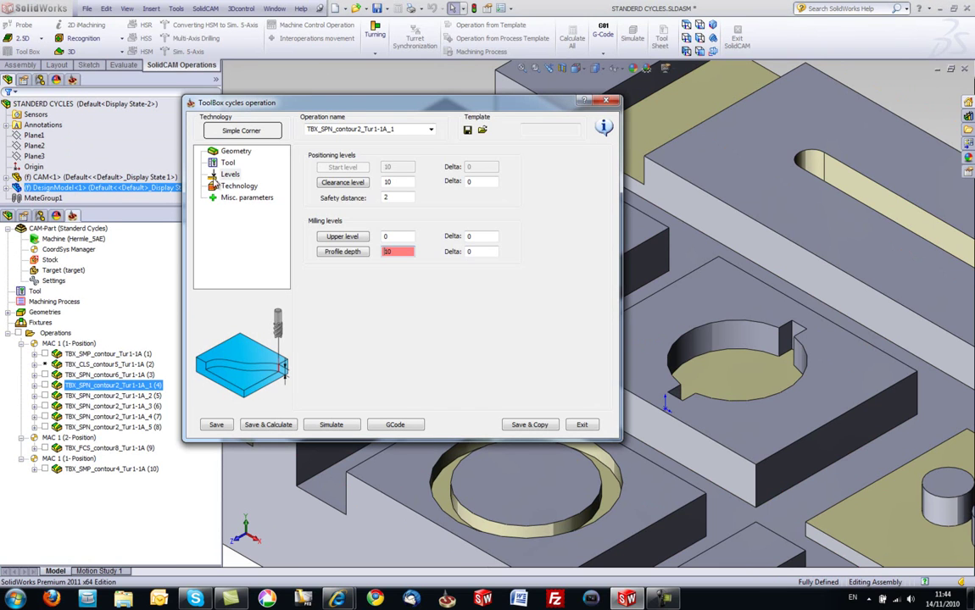
# Step: Review step down 10, step over 2, offsets and 110% extension, and set direction to One way
pyautogui.click(228, 187)
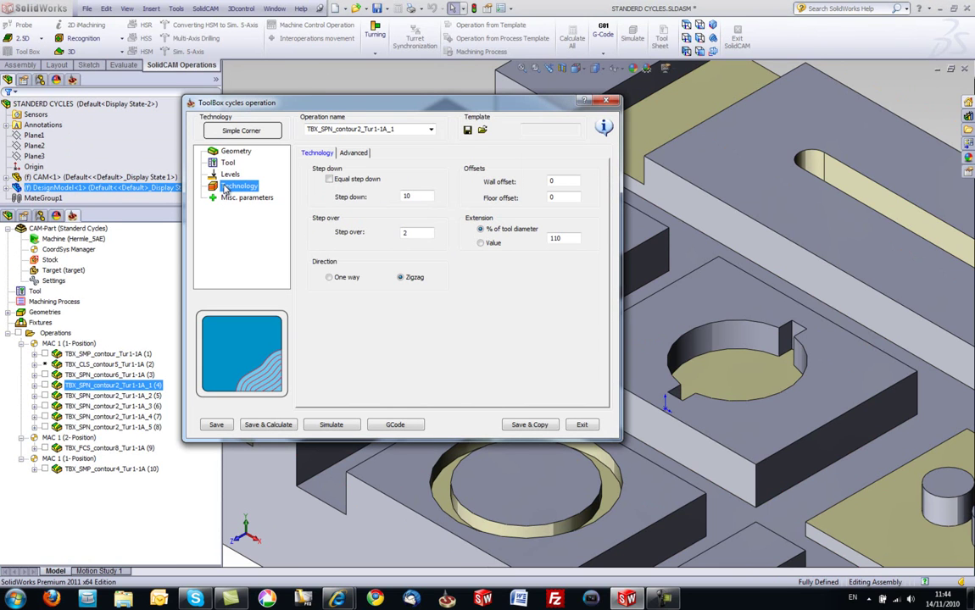
pyautogui.click(418, 196)
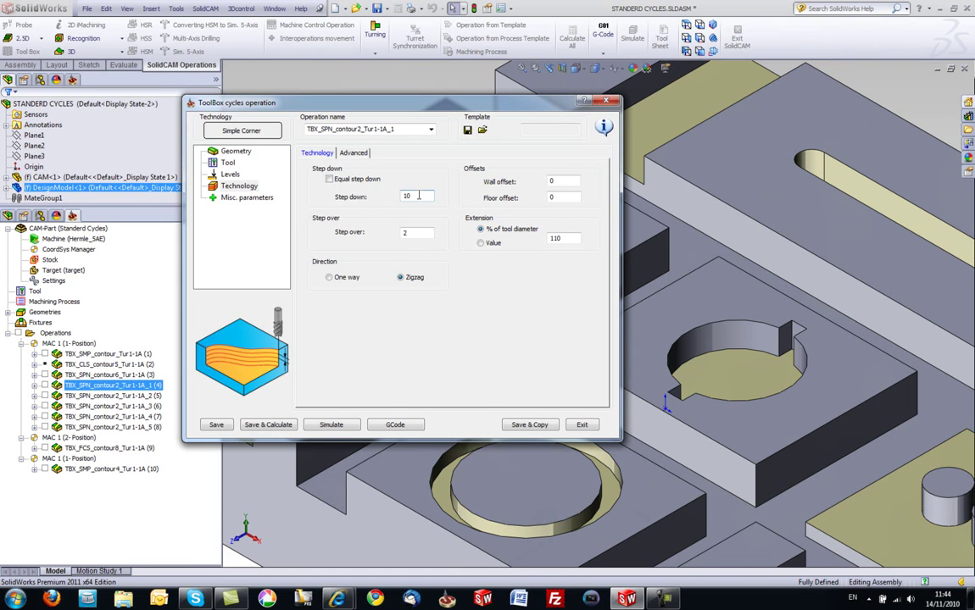
pyautogui.click(416, 234)
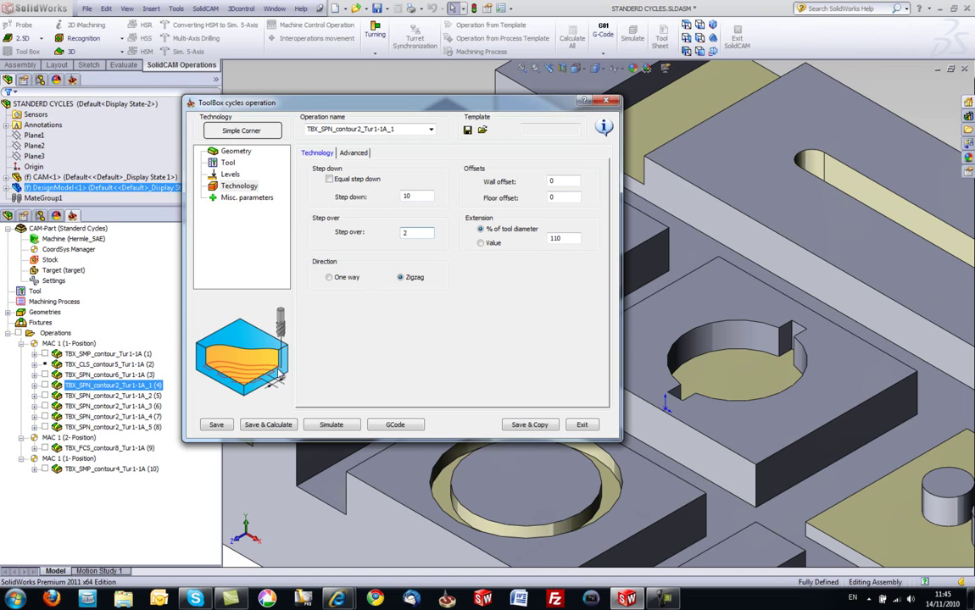
pyautogui.click(562, 181)
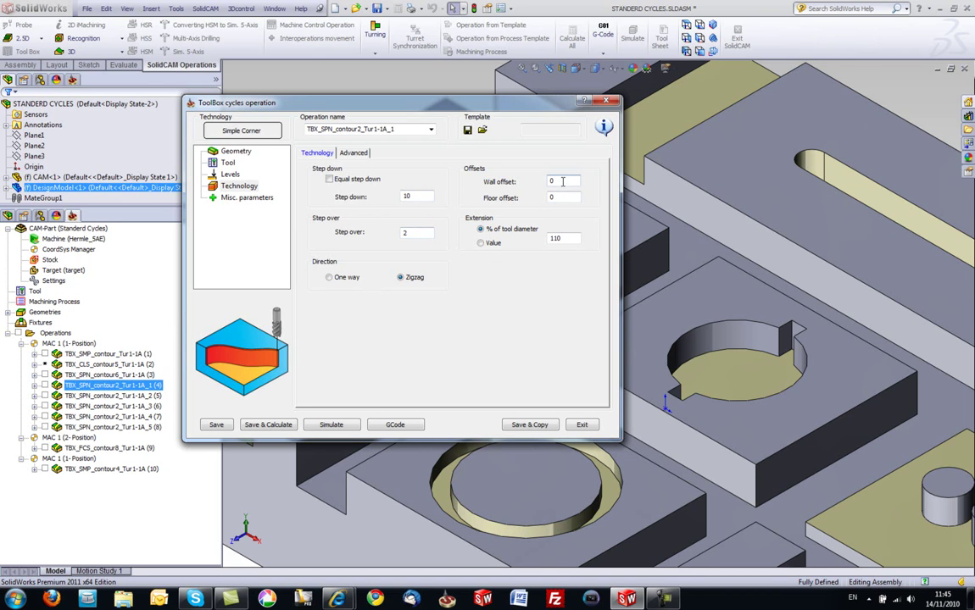
pyautogui.click(563, 198)
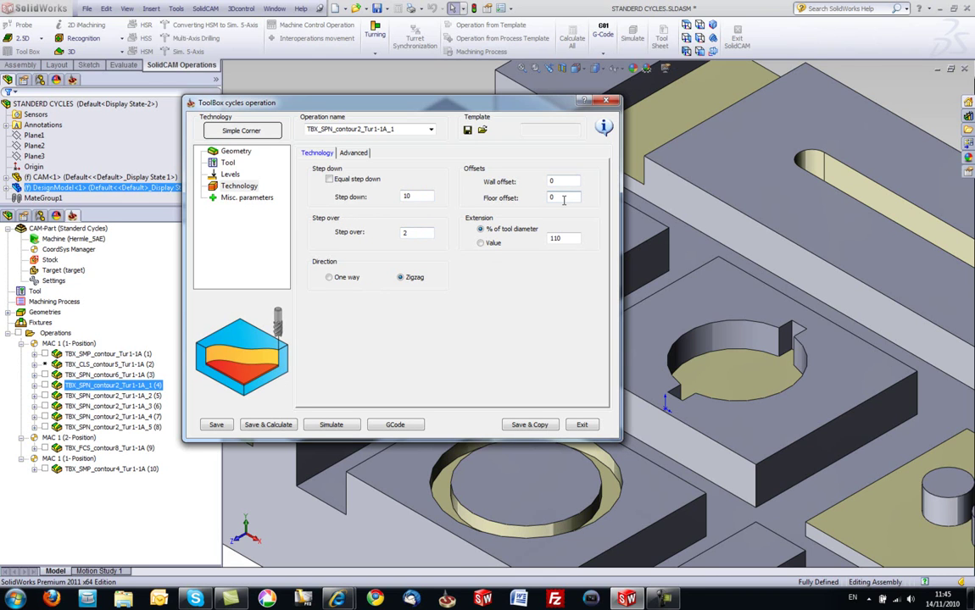
pyautogui.click(566, 237)
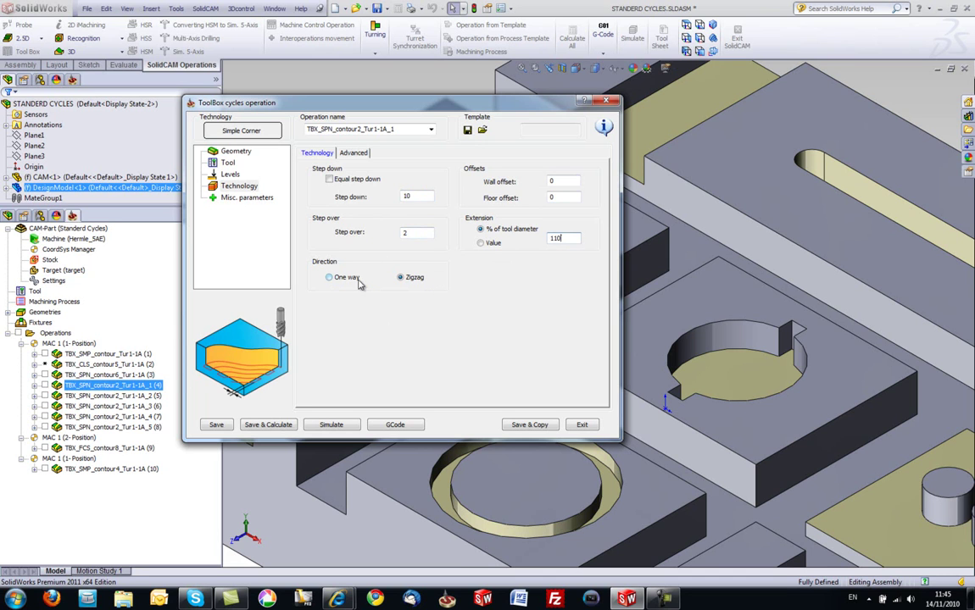
pyautogui.click(410, 283)
pyautogui.click(330, 277)
# Step: Calculate the corner operation and simulate the one-way toolpath, orbiting to inspect it
pyautogui.click(273, 425)
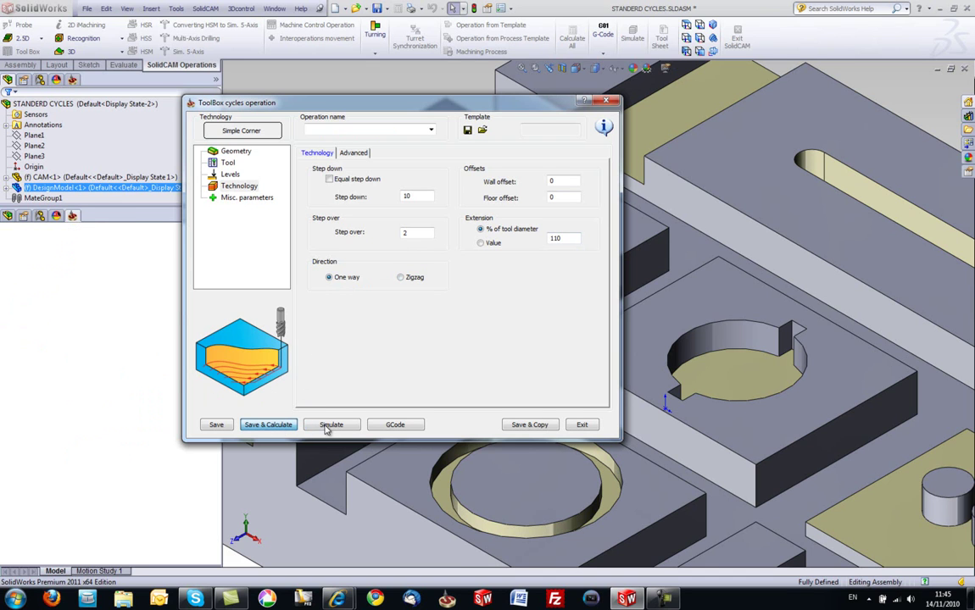
pyautogui.click(324, 424)
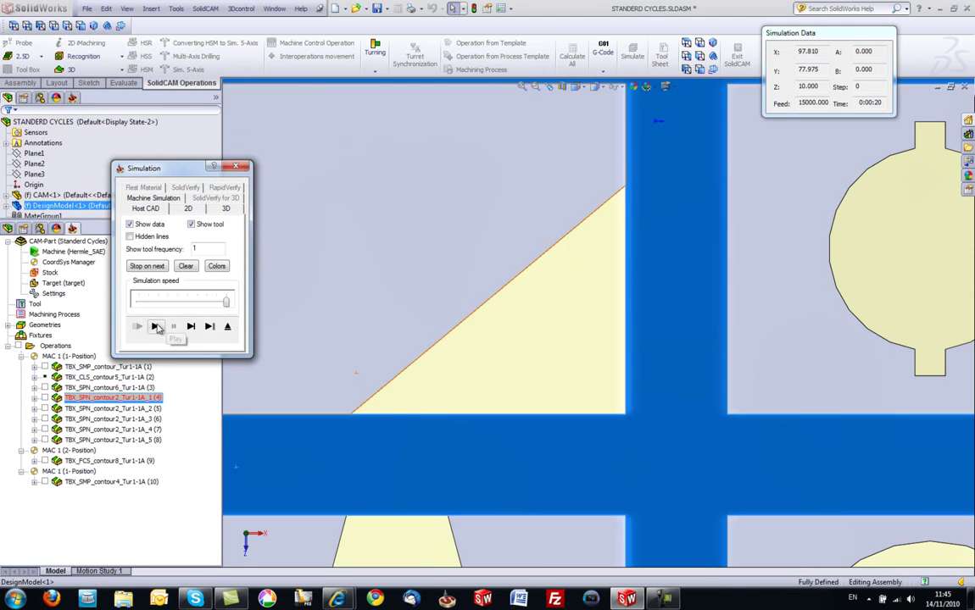
pyautogui.click(156, 327)
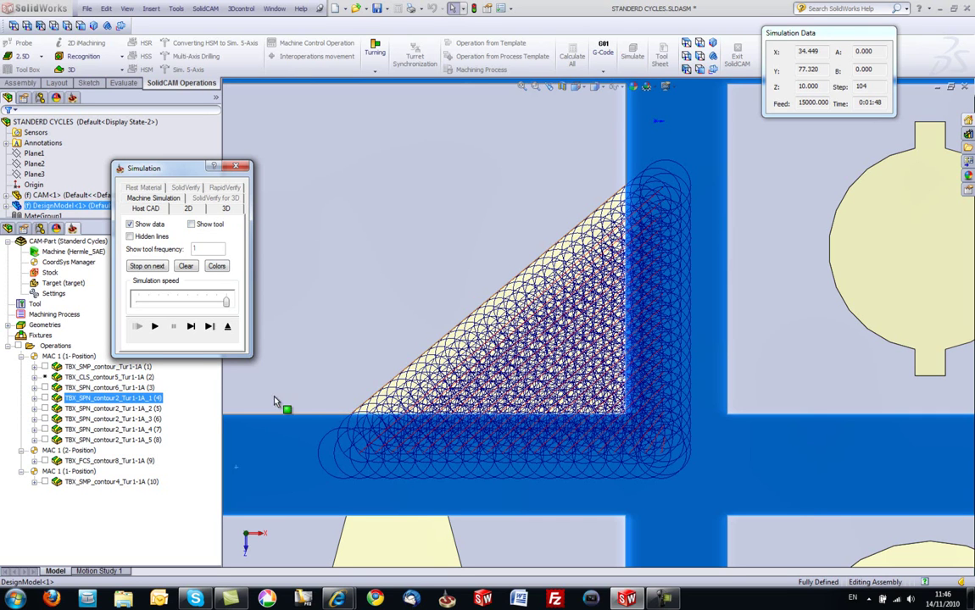
pyautogui.click(154, 327)
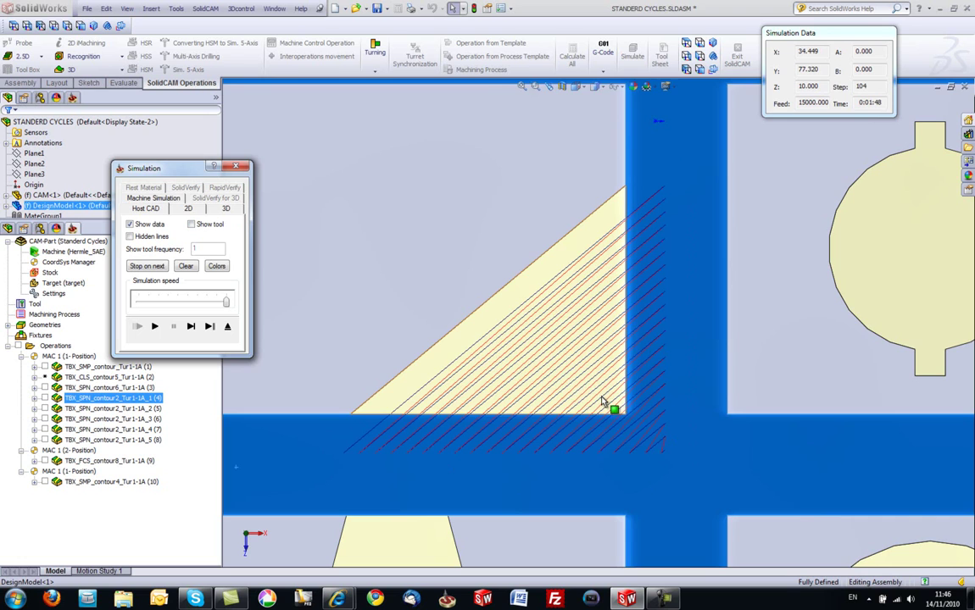
pyautogui.moveTo(601, 402); pyautogui.dragTo(593, 339, button='middle')
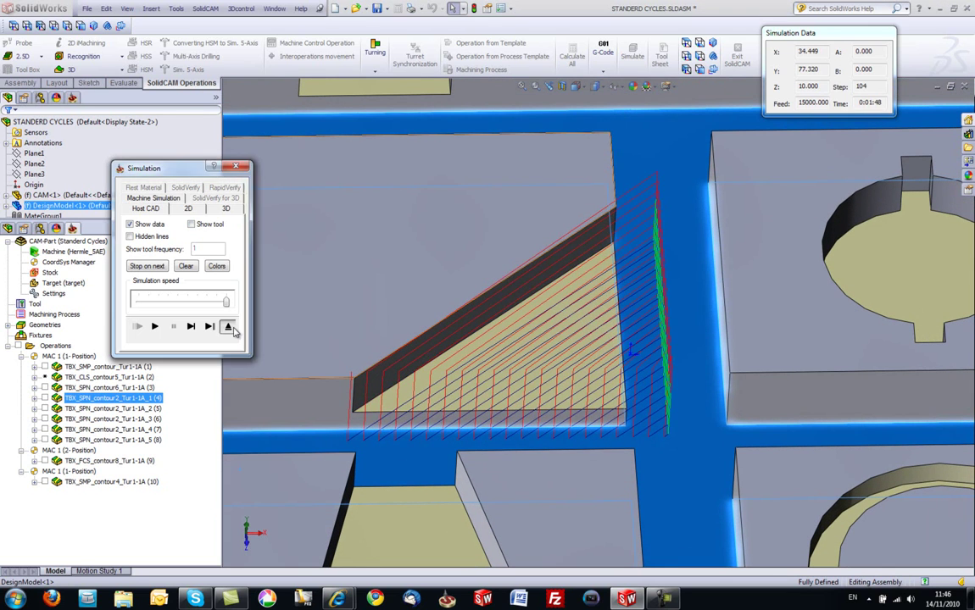
pyautogui.click(229, 327)
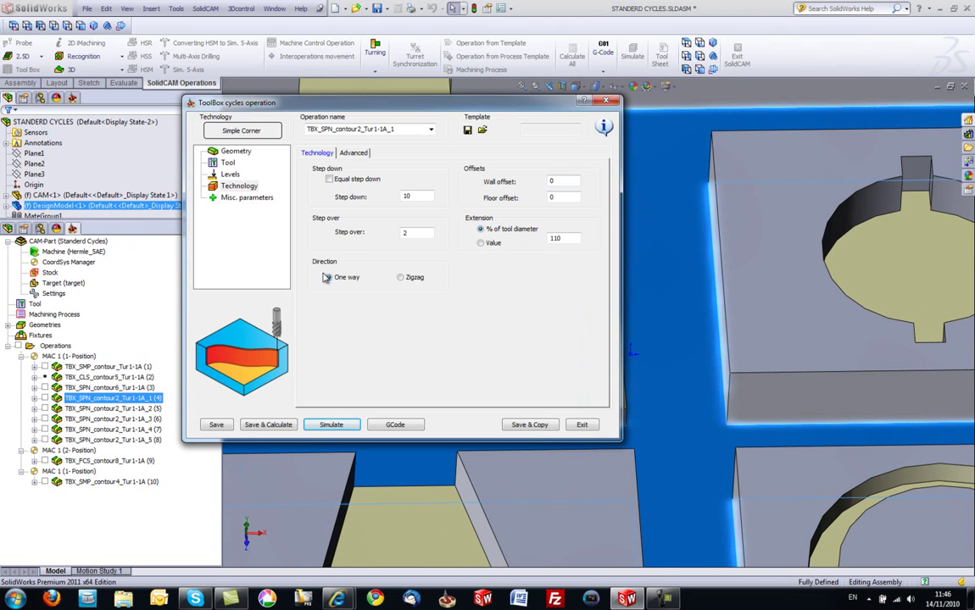
# Step: Switch the direction to Zigzag and simulate the toolpath again
pyautogui.click(402, 277)
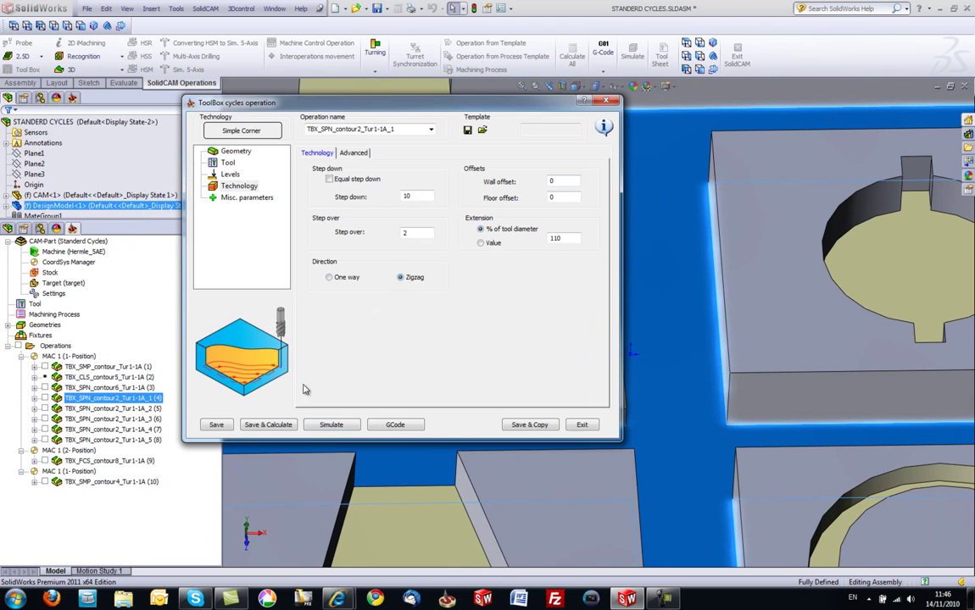
pyautogui.click(330, 424)
pyautogui.click(154, 326)
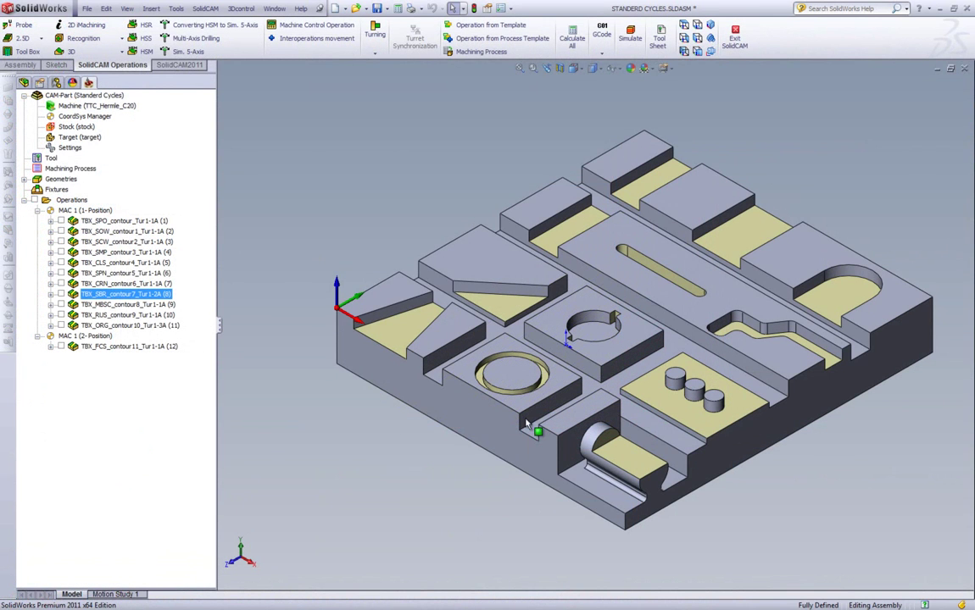
# Step: Zoom in on the keyed circular pocket and bring up the actions for TBX_SBR_contour7
pyautogui.scroll(5, 621, 326)
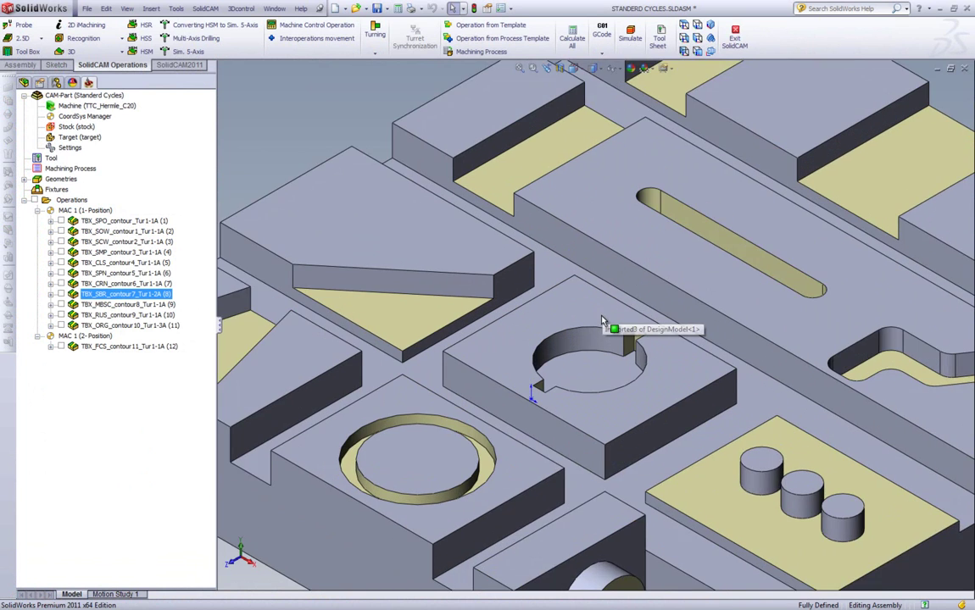
pyautogui.scroll(2, 650, 367)
pyautogui.scroll(1, 650, 368)
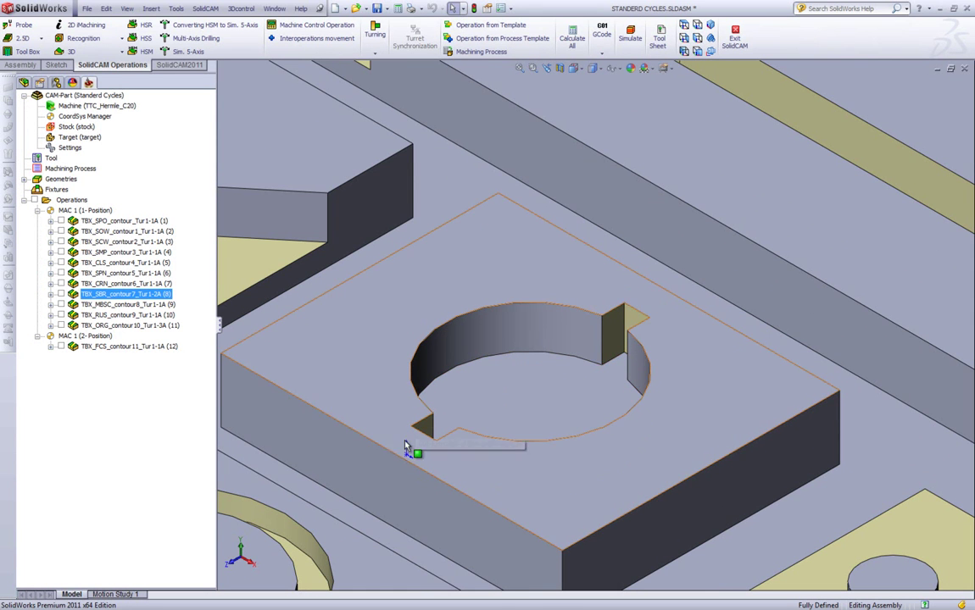
pyautogui.rightClick(109, 298)
# Step: Edit the broaching operation, set contour7 as its geometry and preview the keyed pocket outline
pyautogui.click(127, 204)
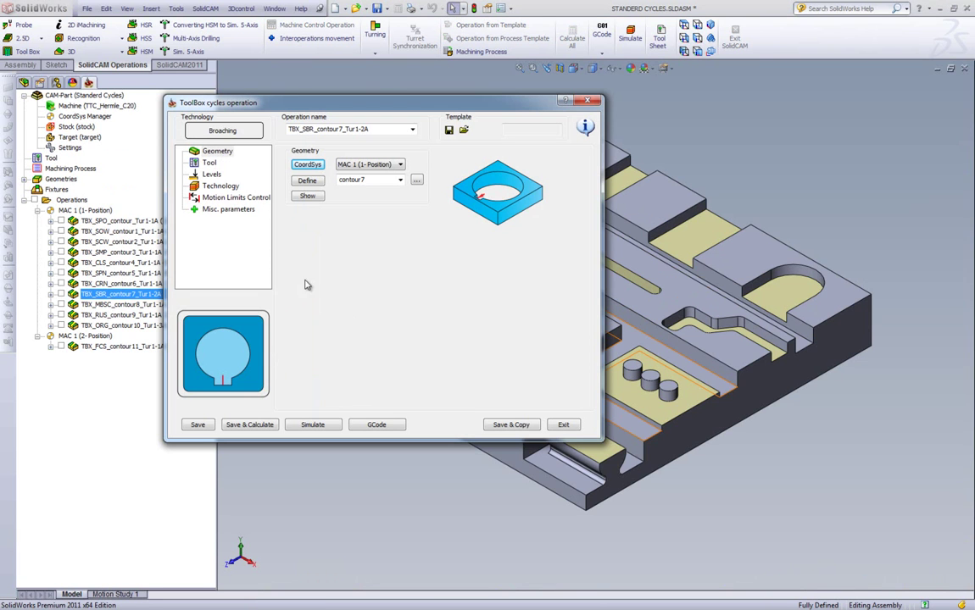
pyautogui.click(223, 131)
pyautogui.click(500, 373)
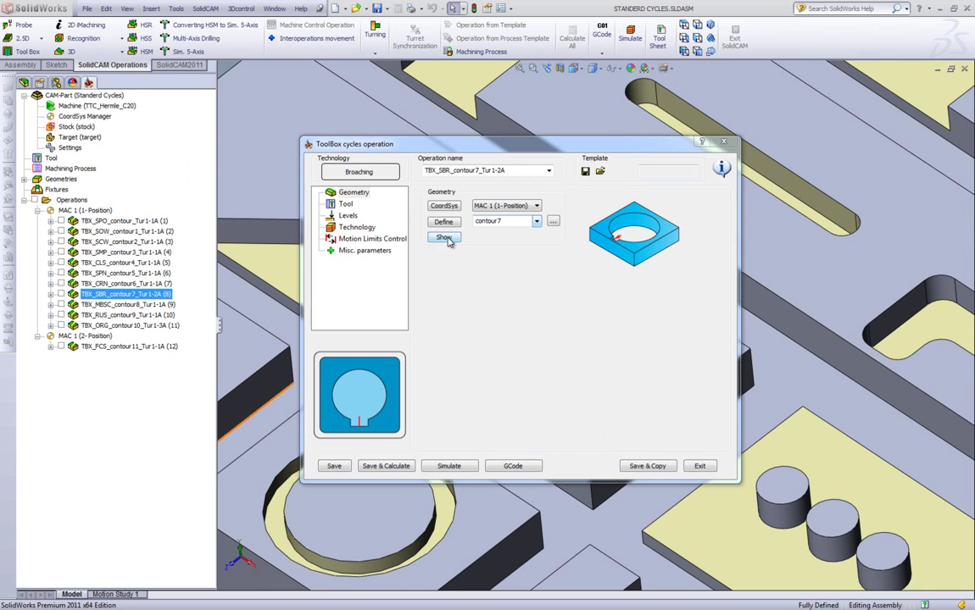
pyautogui.click(445, 238)
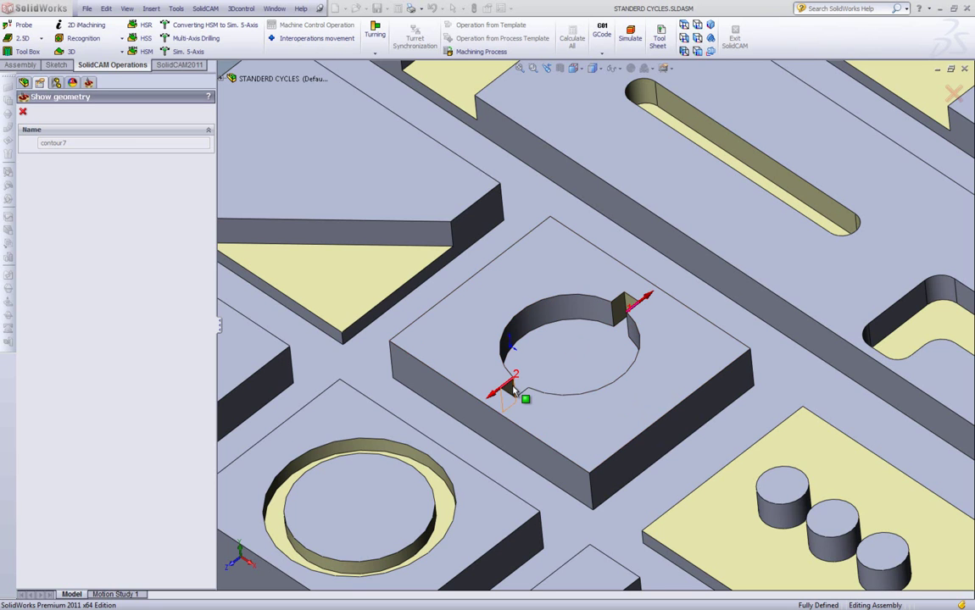
pyautogui.press('Escape')
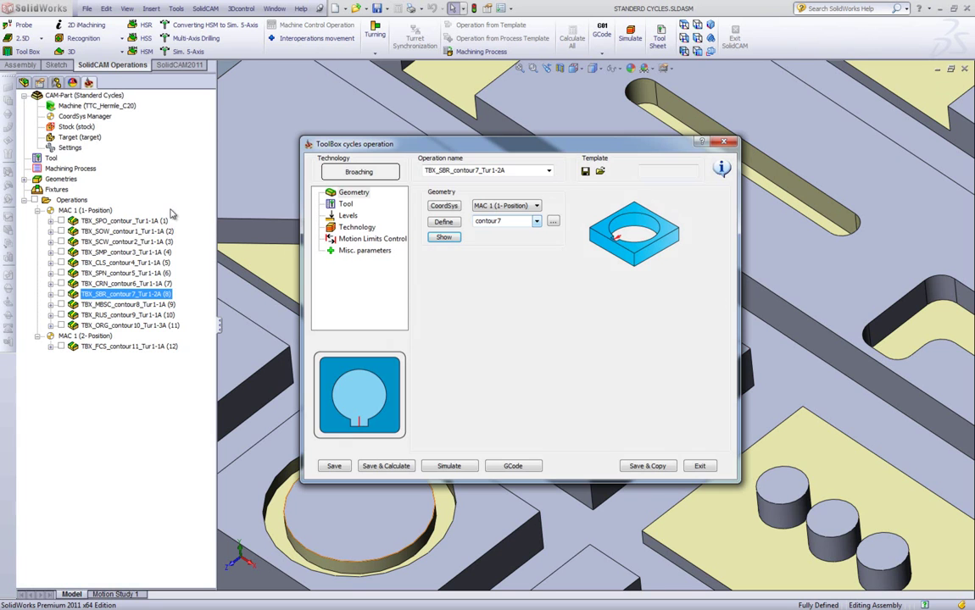
# Step: Assign tool 2, the 6 mm broaching tool, and check the Levels settings
pyautogui.click(345, 206)
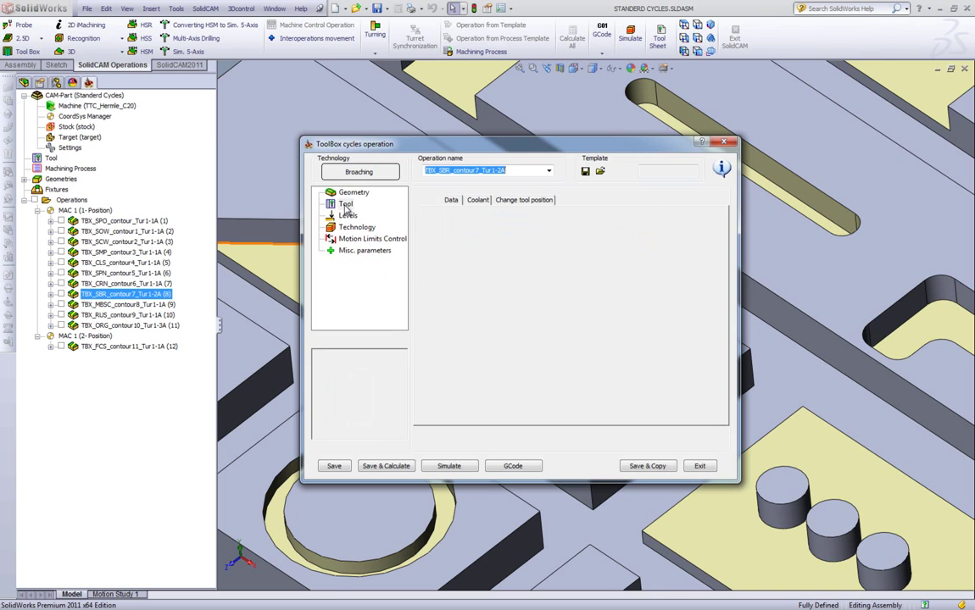
pyautogui.click(519, 350)
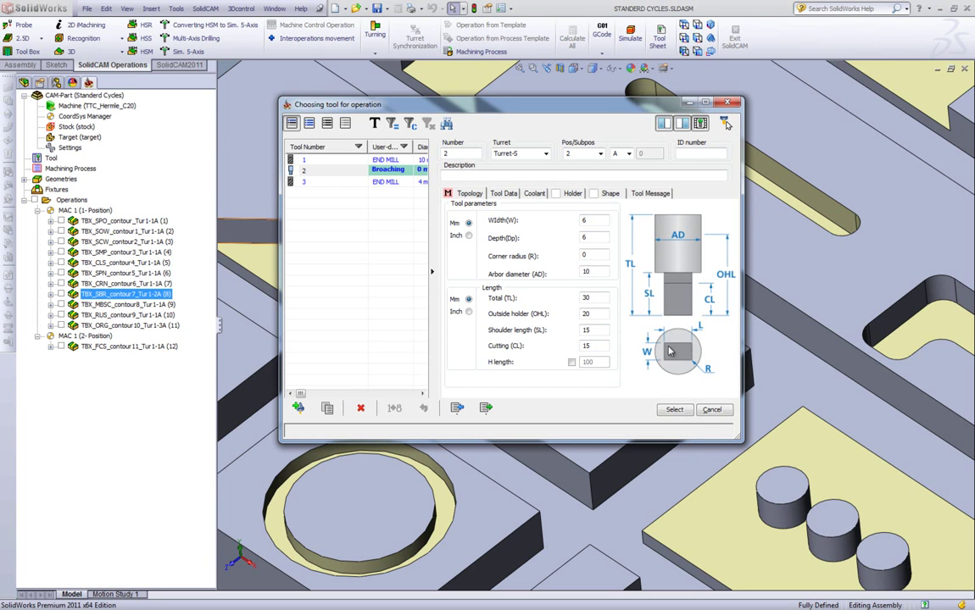
pyautogui.click(673, 409)
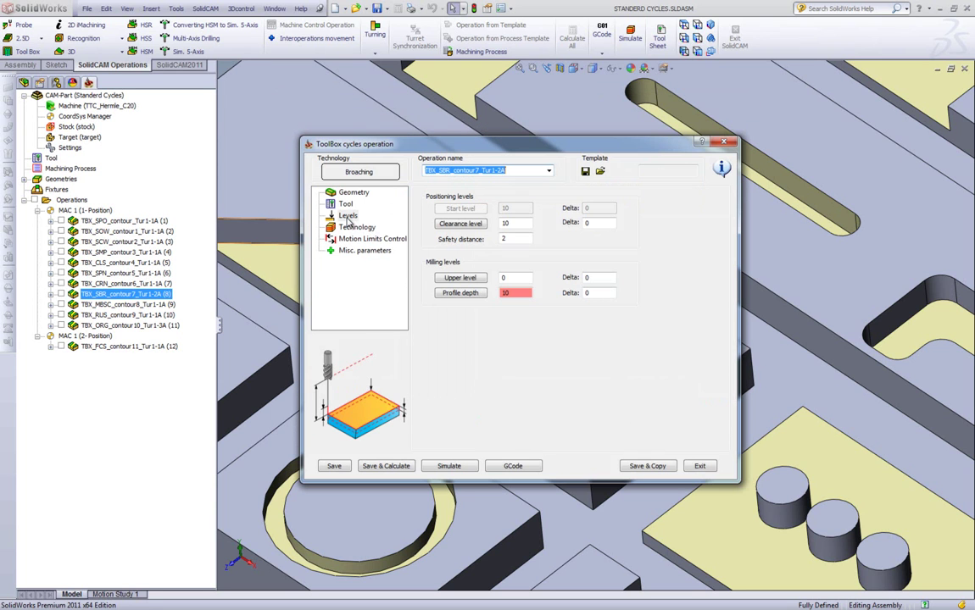
pyautogui.click(457, 294)
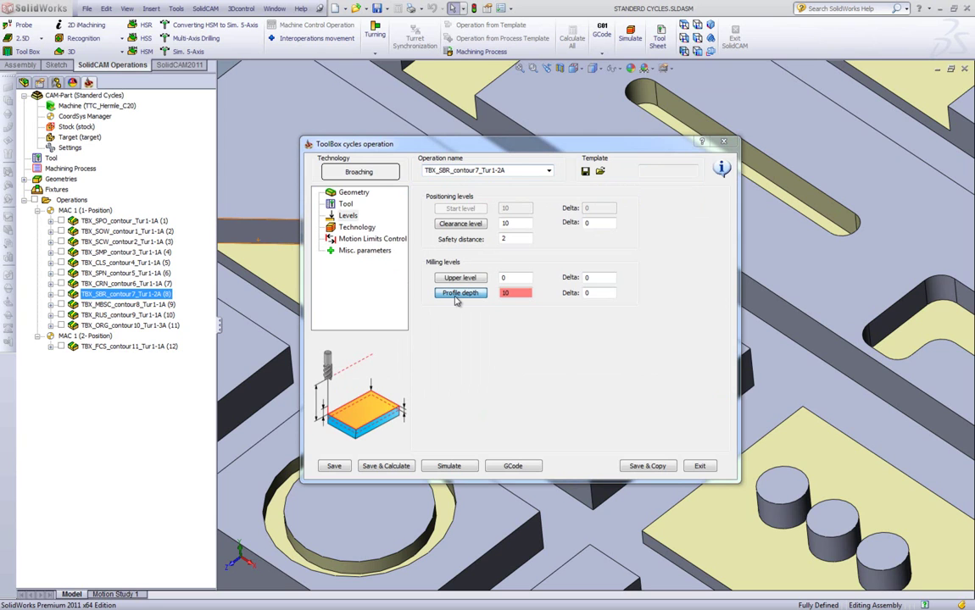
pyautogui.click(344, 229)
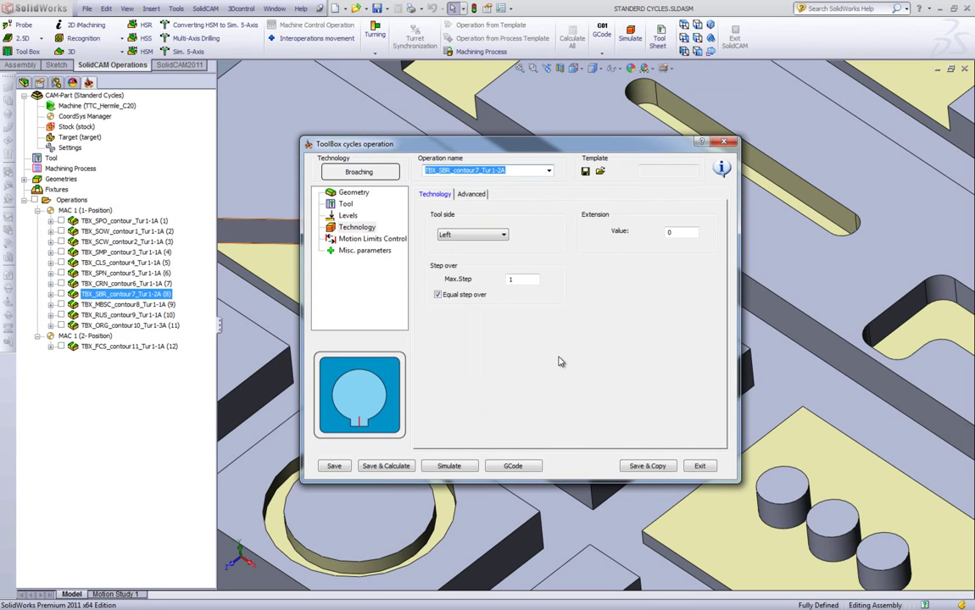
pyautogui.click(474, 234)
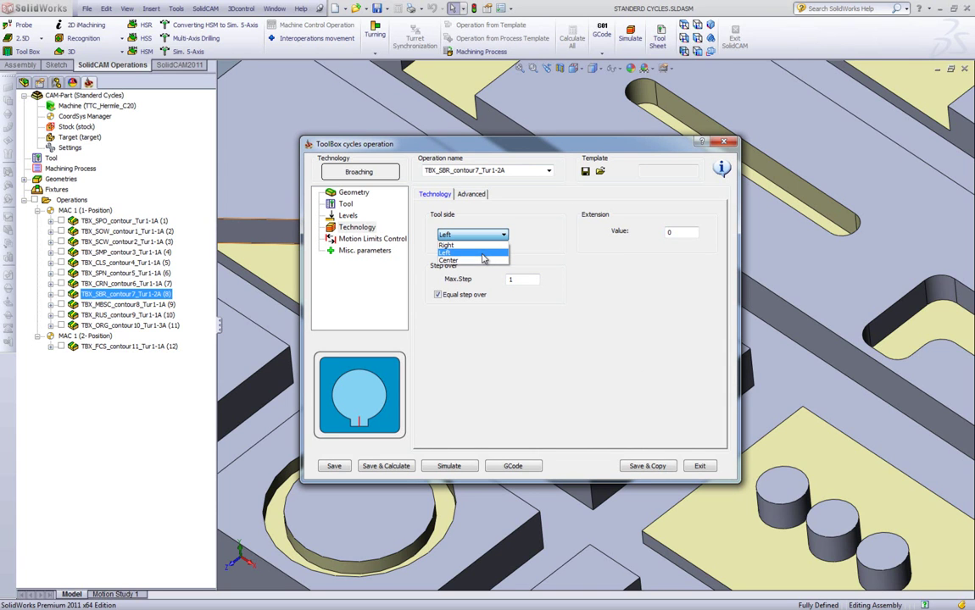
pyautogui.click(482, 254)
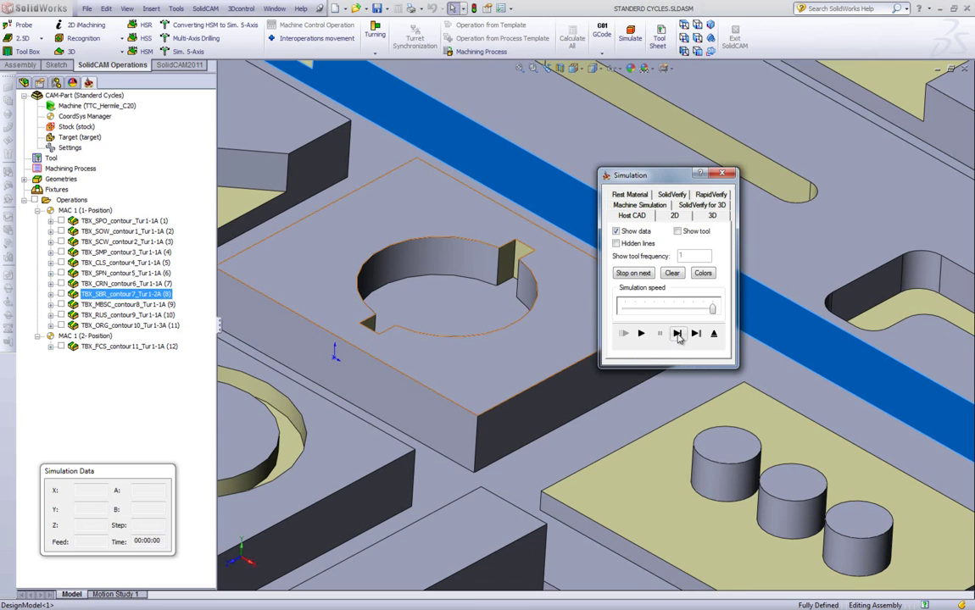
# Step: Run the broaching simulation to watch the keyway of the round pocket being cut
pyautogui.click(677, 334)
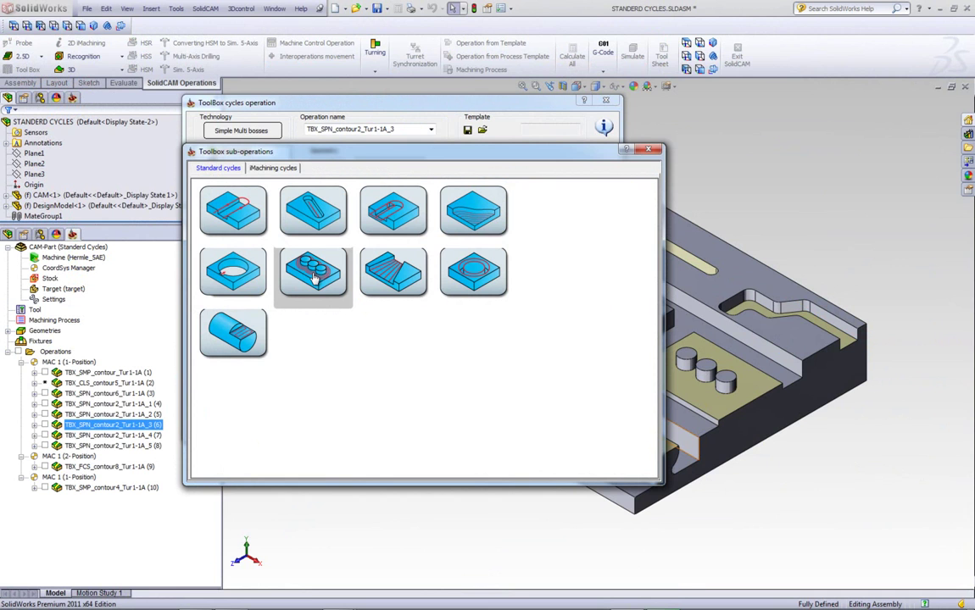
# Step: Create a Simple Multi bosses operation from the Standard cycles toolbox
pyautogui.doubleClick(312, 280)
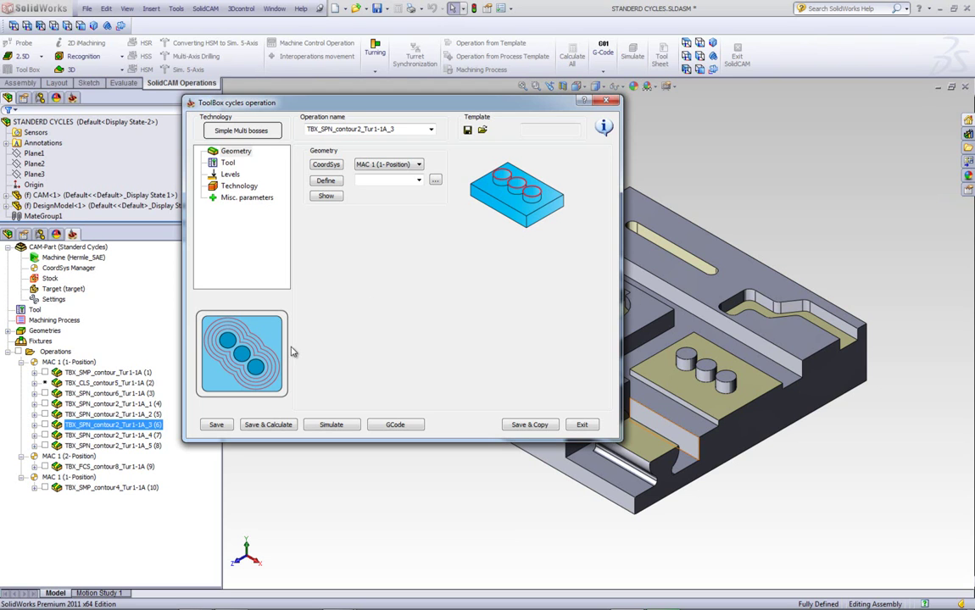
# Step: Define contour8 as a multi-chain of the right, middle and left cylinder top edges
pyautogui.click(326, 181)
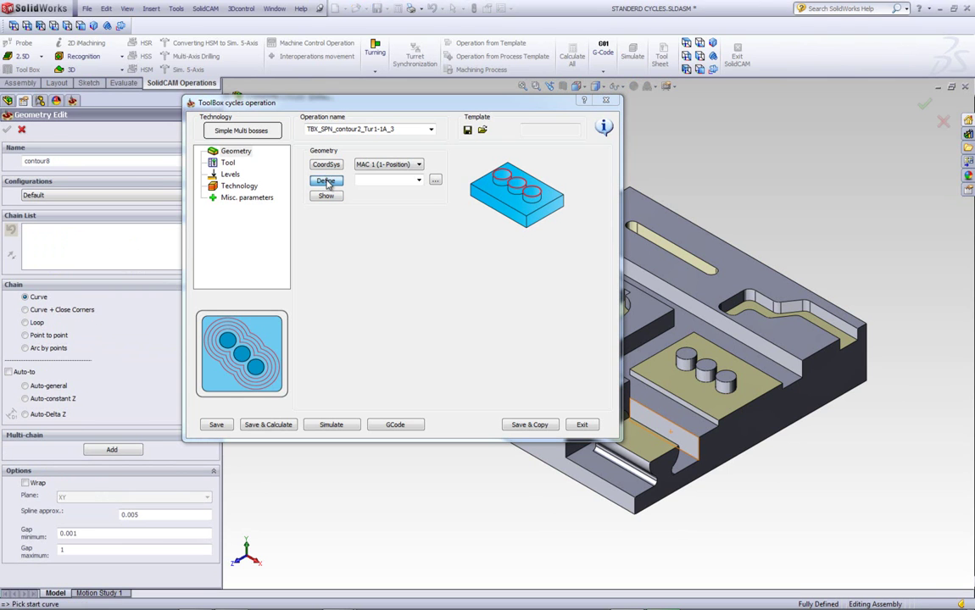
pyautogui.click(98, 452)
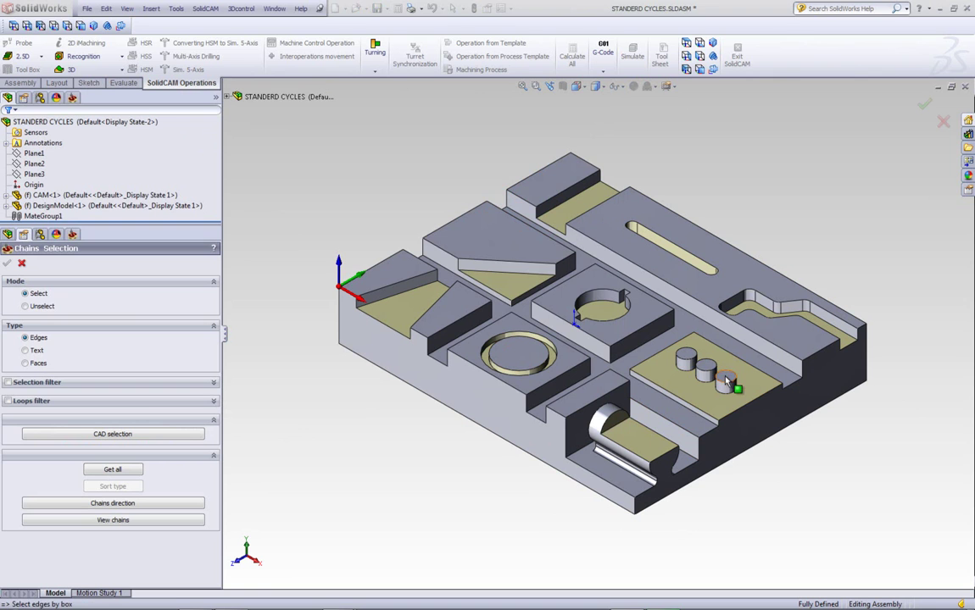
pyautogui.click(713, 373)
pyautogui.click(705, 365)
pyautogui.click(686, 355)
pyautogui.click(6, 263)
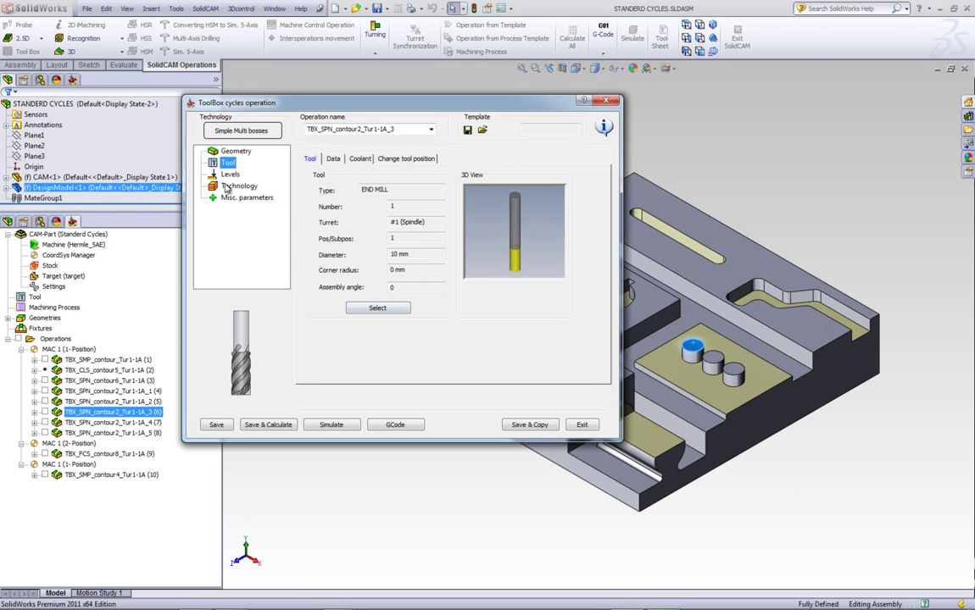
# Step: Review the multi-bosses levels and technology: step down 10, zero wall/floor offsets, clear offset 20
pyautogui.click(231, 175)
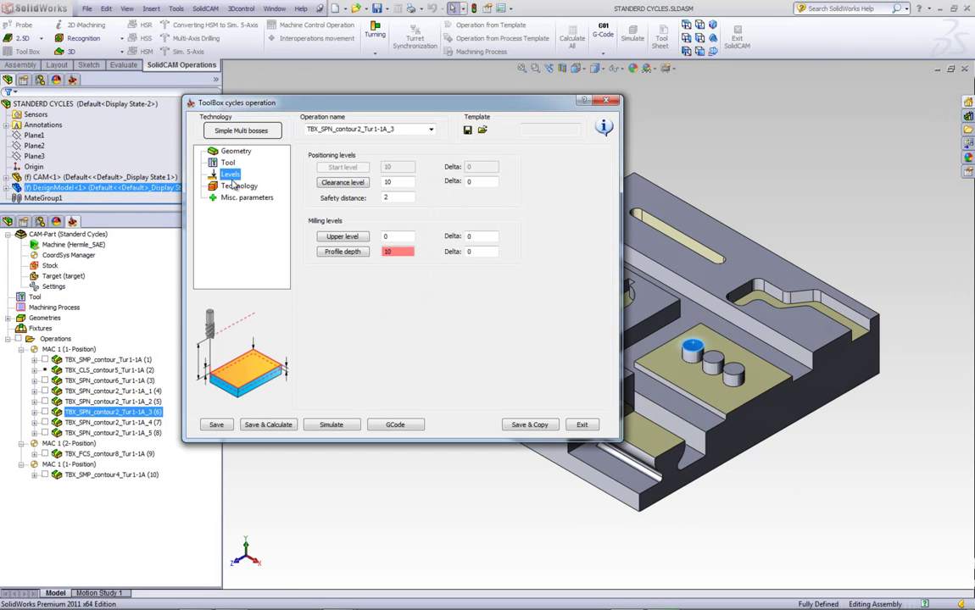
pyautogui.click(236, 187)
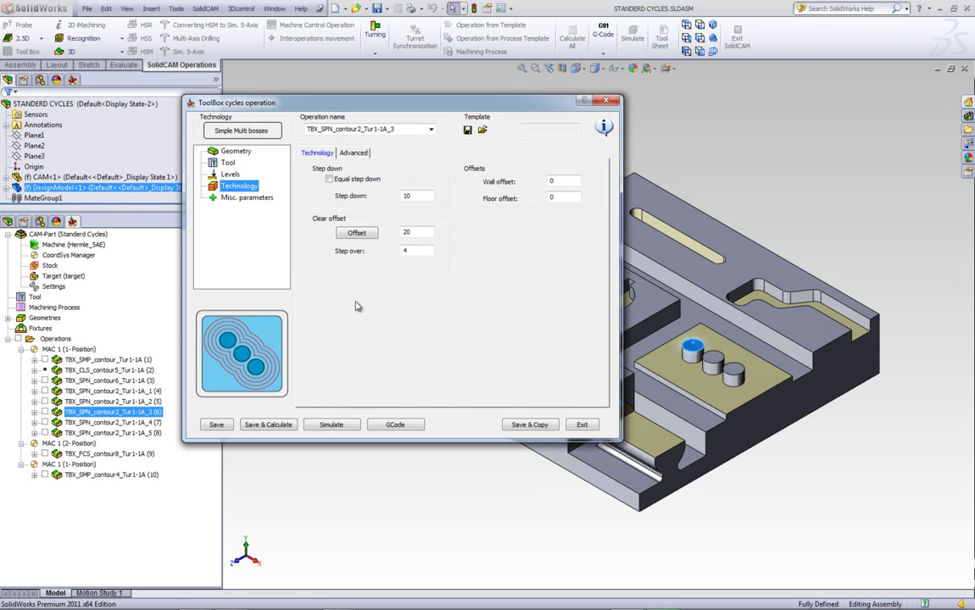
pyautogui.click(422, 197)
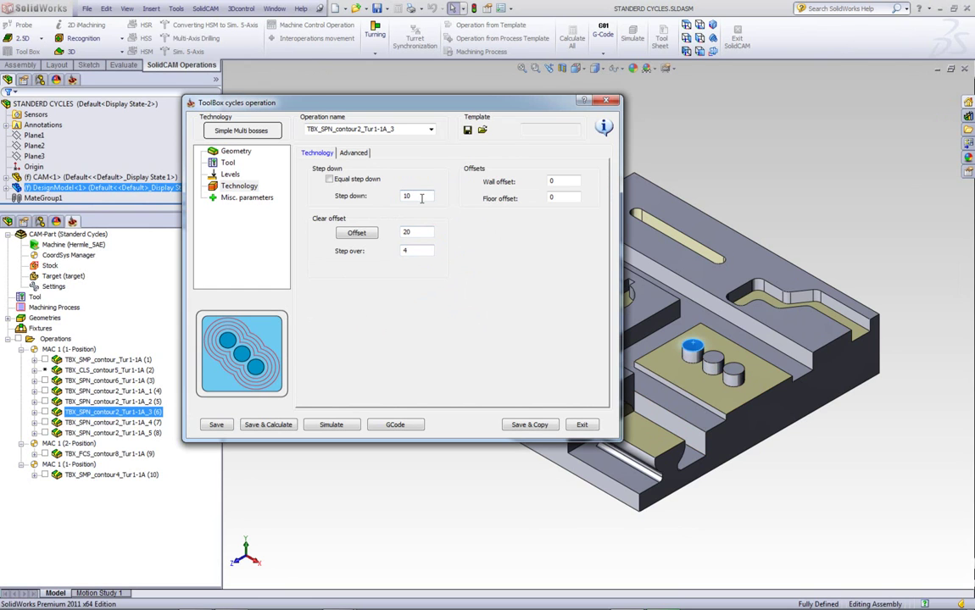
pyautogui.click(561, 181)
pyautogui.click(563, 196)
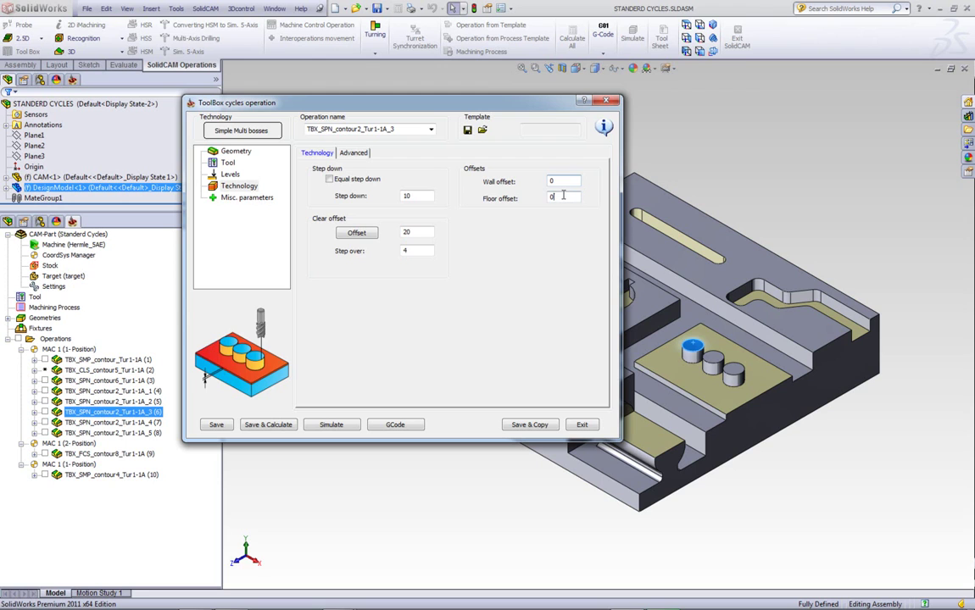
pyautogui.click(413, 231)
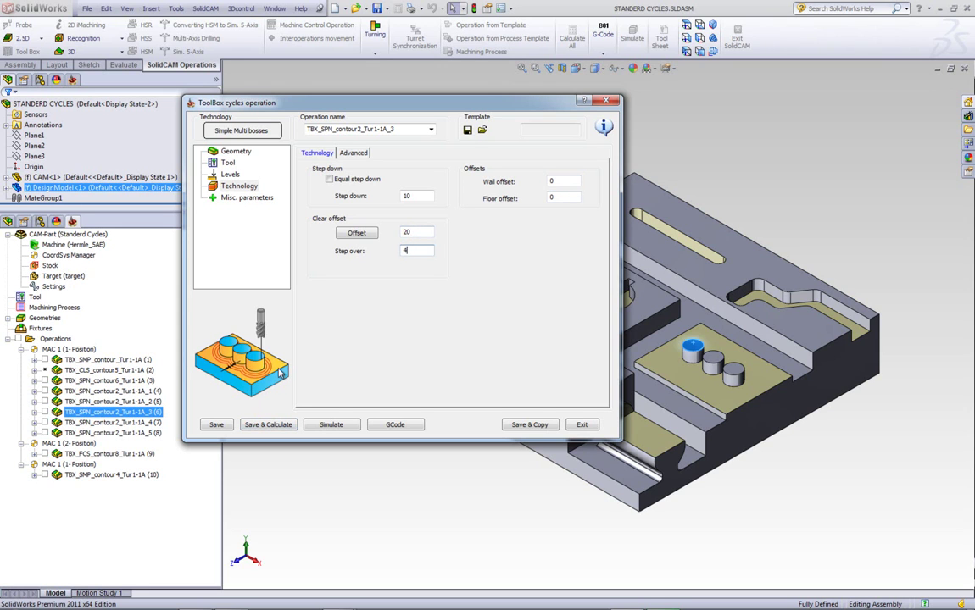
# Step: Save and calculate the Simple Multi-bosses toolpath, then play its Host CAD simulation from Top view
pyautogui.click(265, 427)
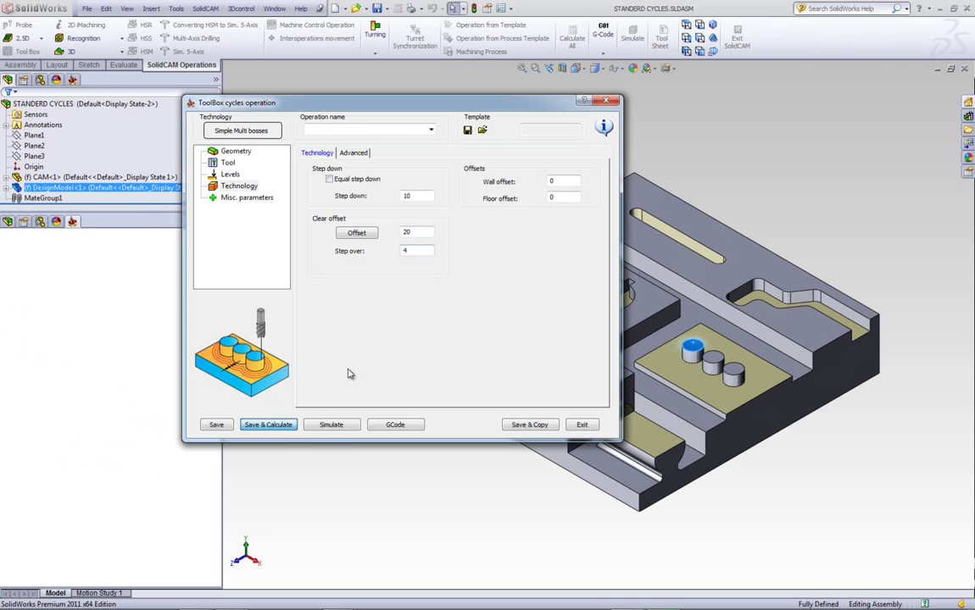
pyautogui.click(331, 425)
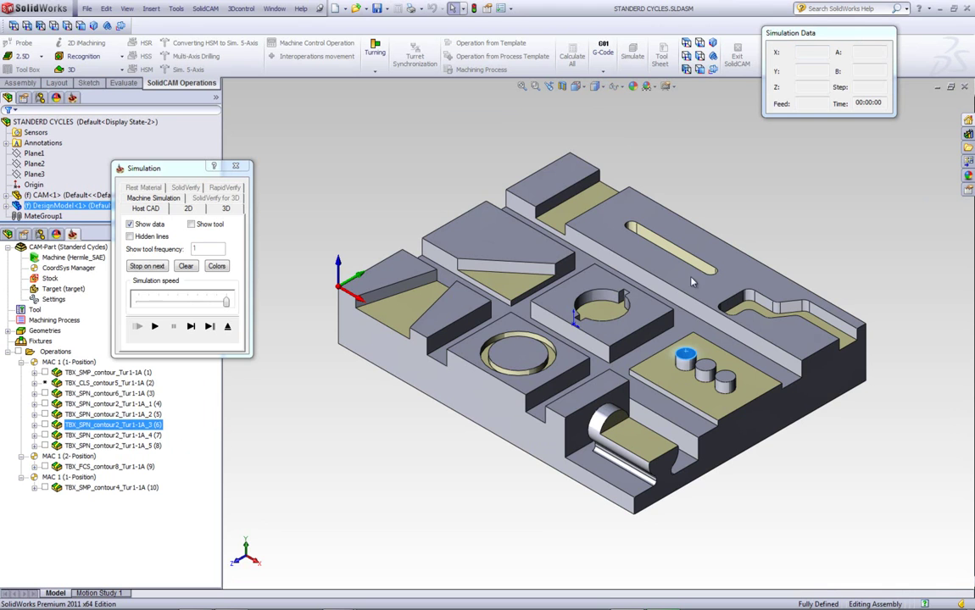
pyautogui.hotkey('ctrl', '5')
pyautogui.scroll(-5, 792, 331)
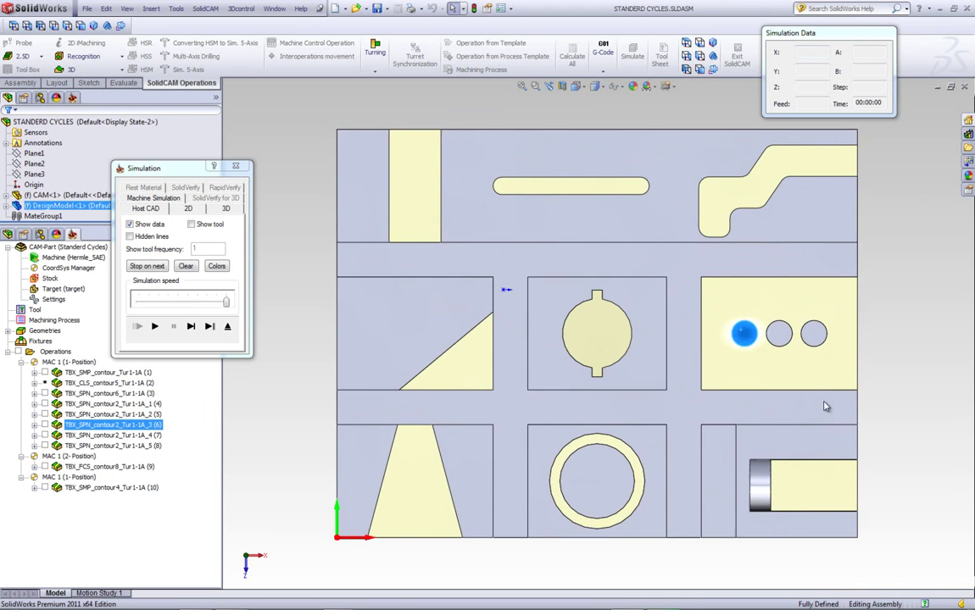
pyautogui.scroll(-3, 791, 331)
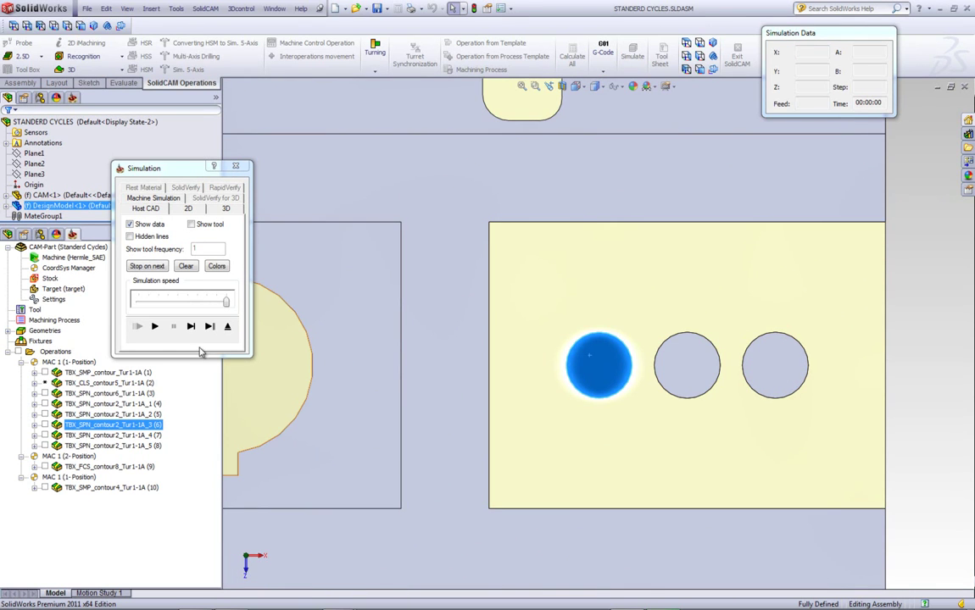
pyautogui.click(154, 329)
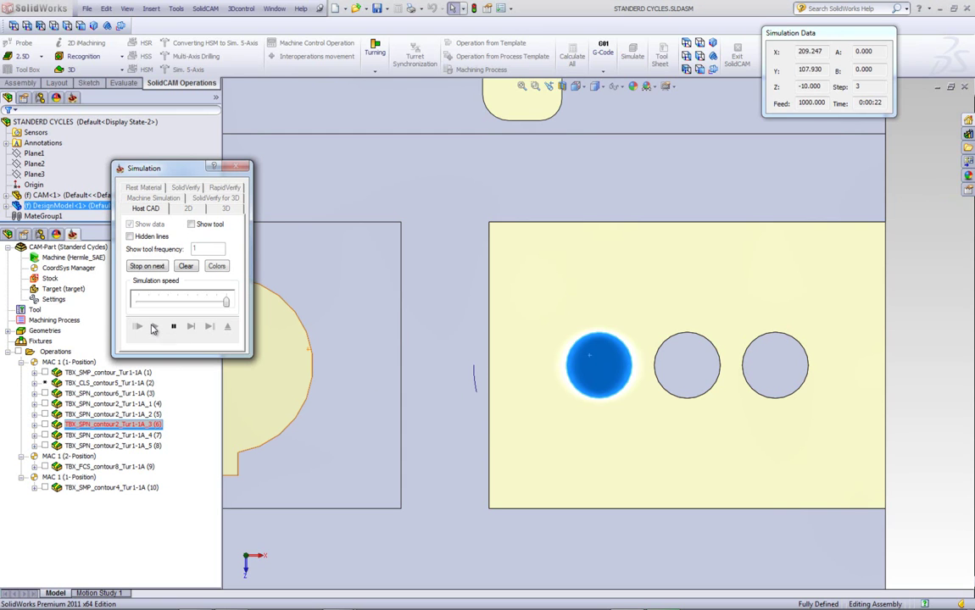